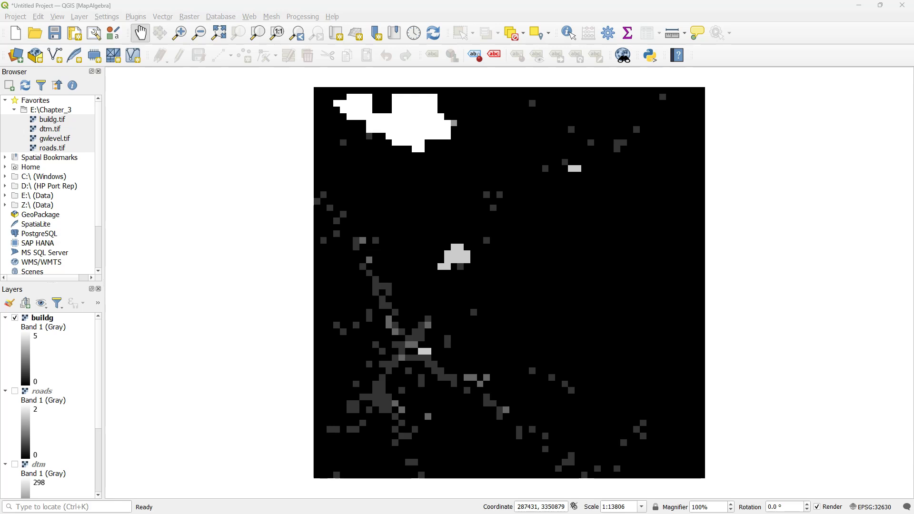
# Select the buildg raster layer in the Layers panel.
pyautogui.click(42, 318)
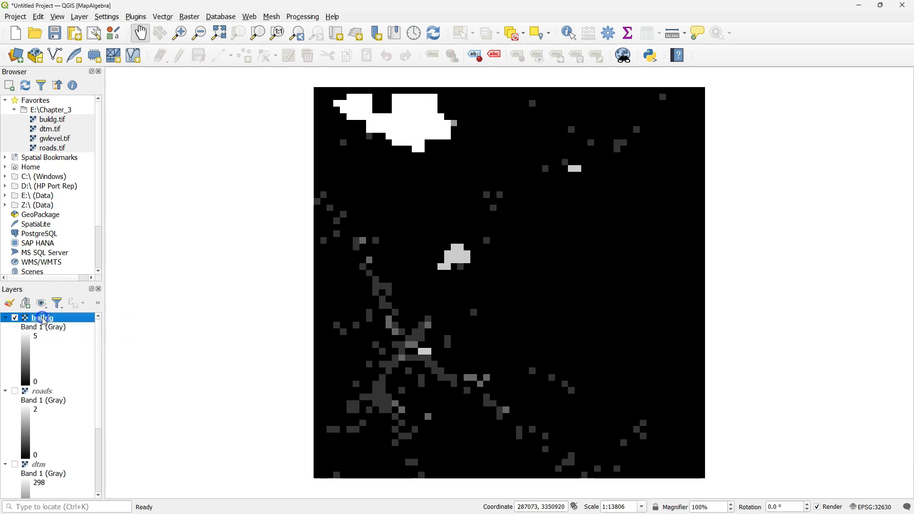
# Render buildg as Paletted/Unique values and classify it into six colour classes, 0–5.
pyautogui.click(9, 304)
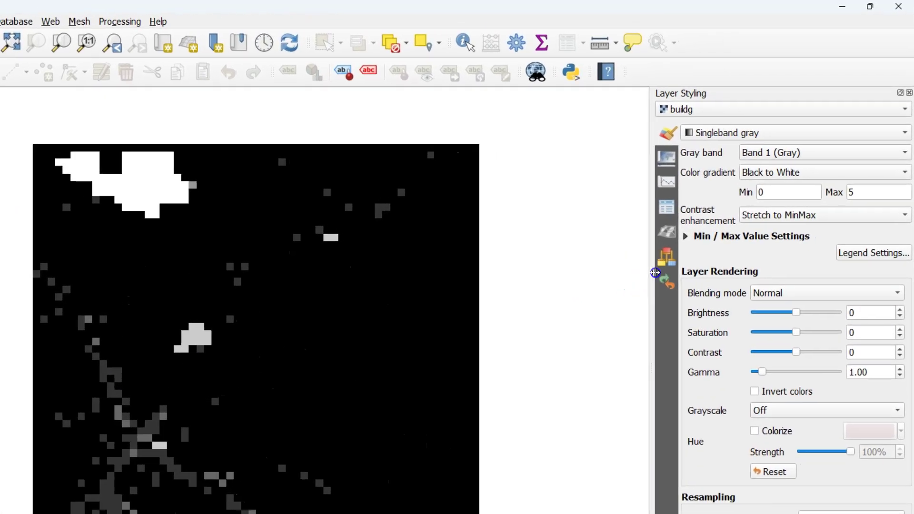
pyautogui.moveTo(656, 273); pyautogui.dragTo(562, 269)
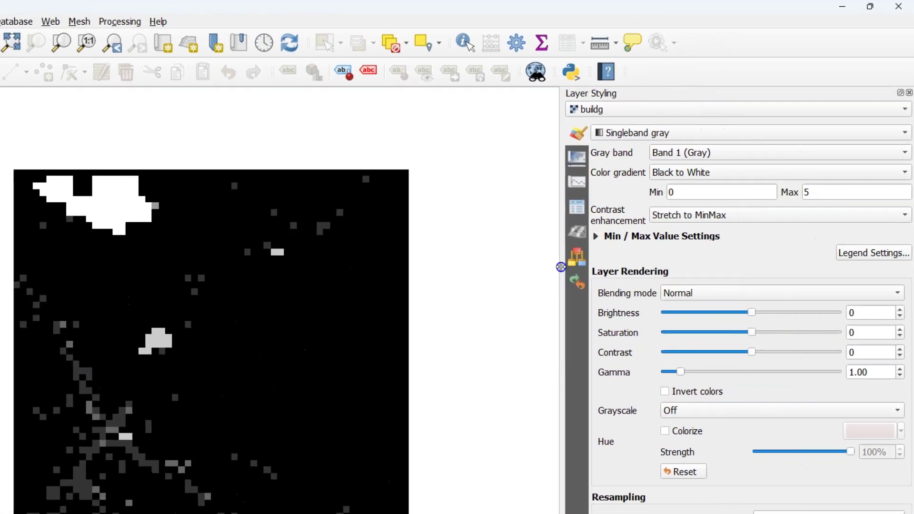
pyautogui.click(633, 134)
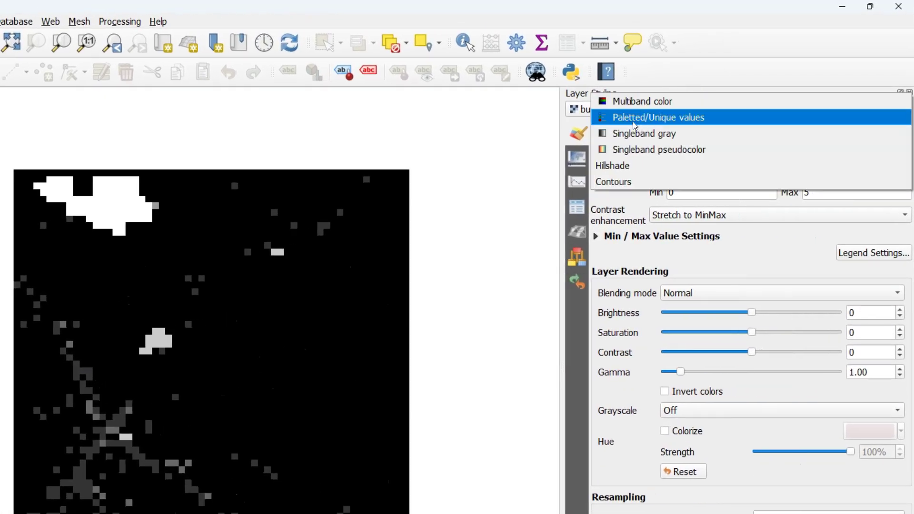
pyautogui.click(633, 119)
pyautogui.click(650, 371)
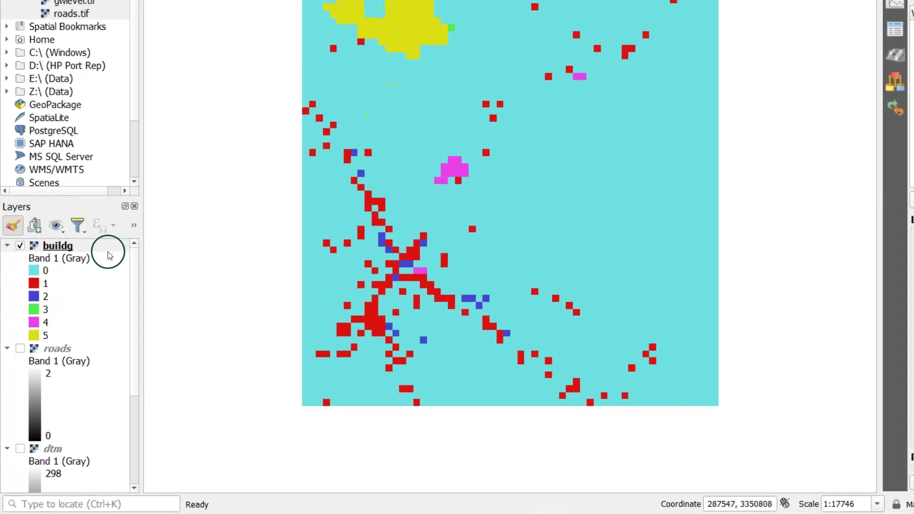
# Create a raster attribute table for buildg from its symbology, managed by the data provider.
pyautogui.click(53, 319)
pyautogui.rightClick(72, 247)
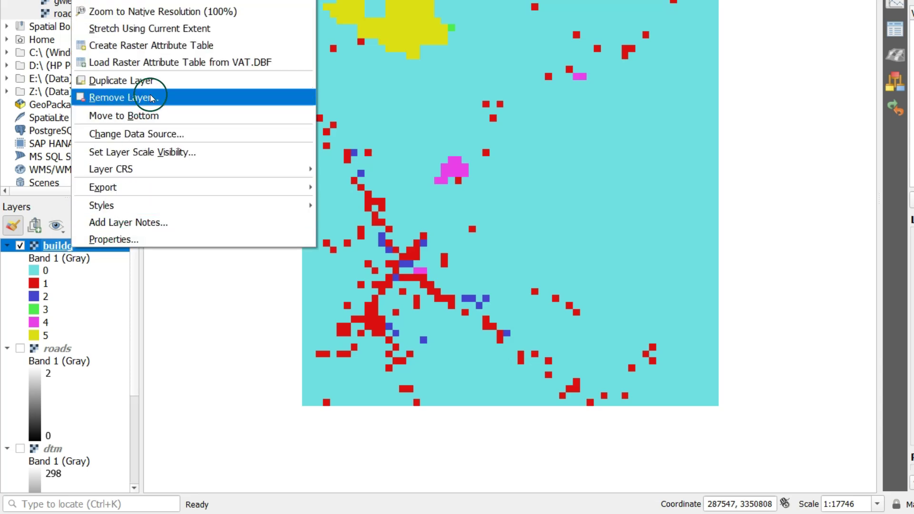
pyautogui.click(172, 44)
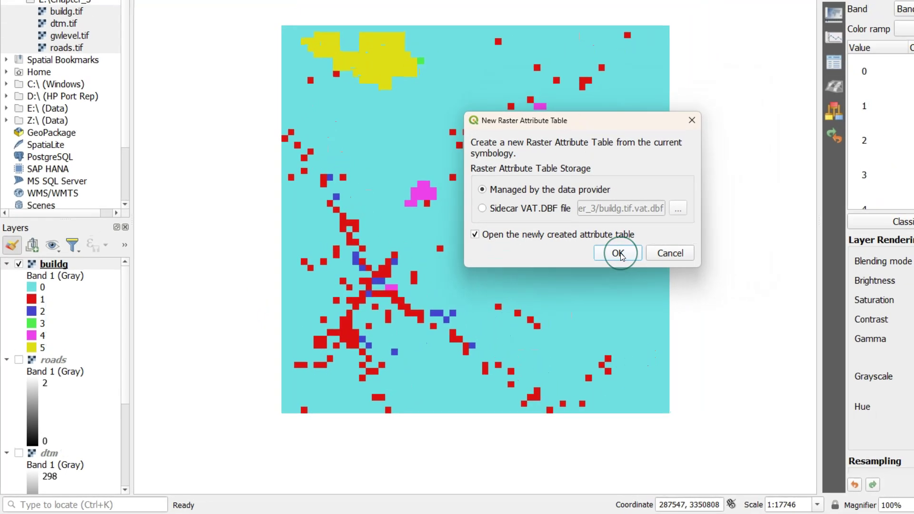
pyautogui.click(621, 253)
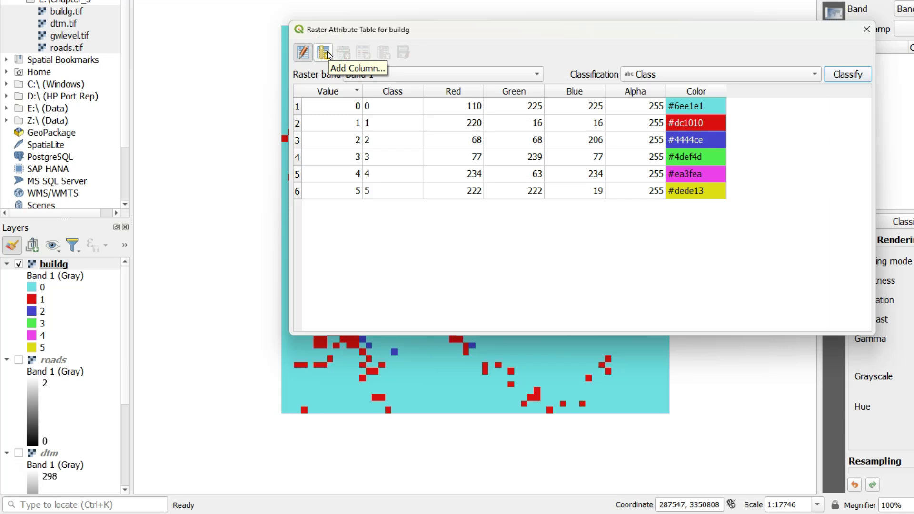
# Add a String column named 'Land Use' with Name usage, placed after Class.
pyautogui.click(324, 52)
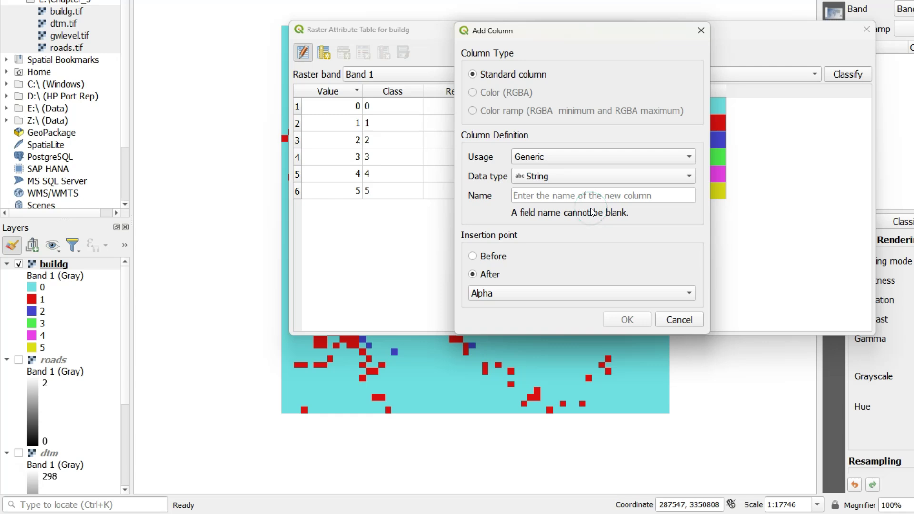
pyautogui.click(552, 158)
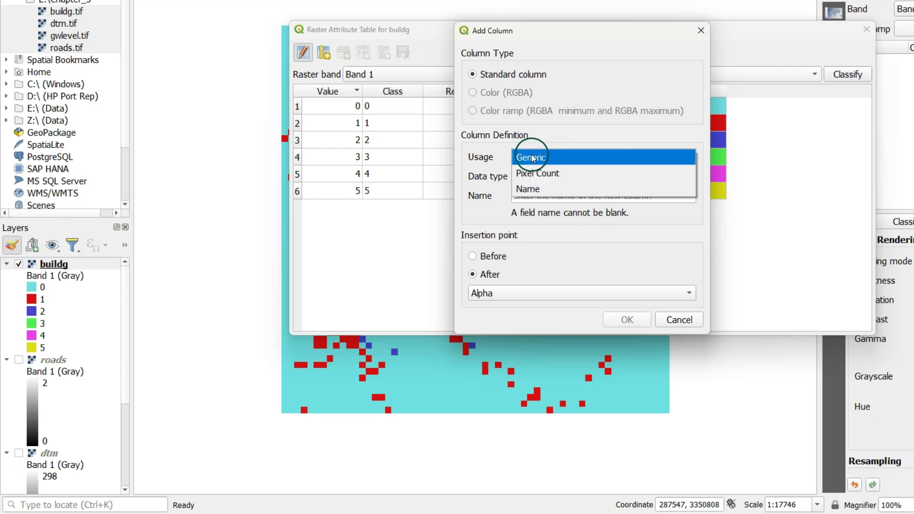
pyautogui.click(541, 190)
pyautogui.click(541, 177)
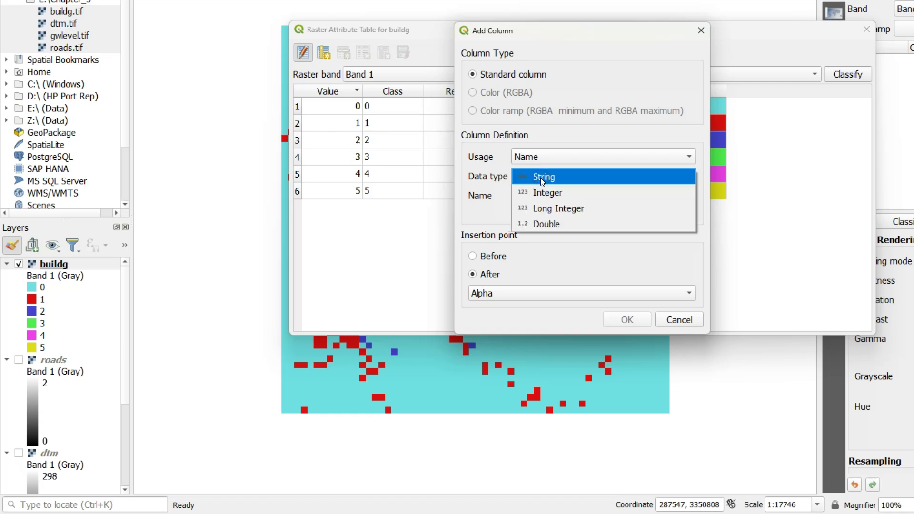
pyautogui.click(541, 178)
pyautogui.click(541, 195)
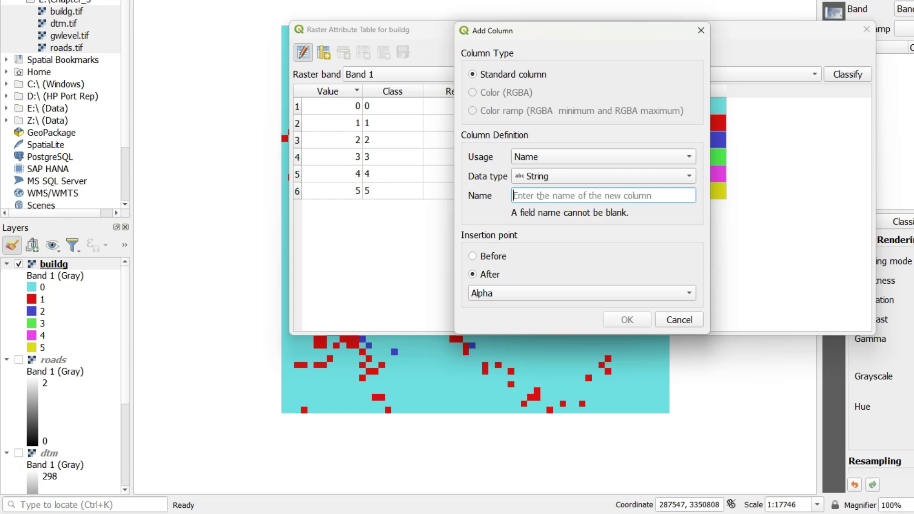
pyautogui.write('Land Use')
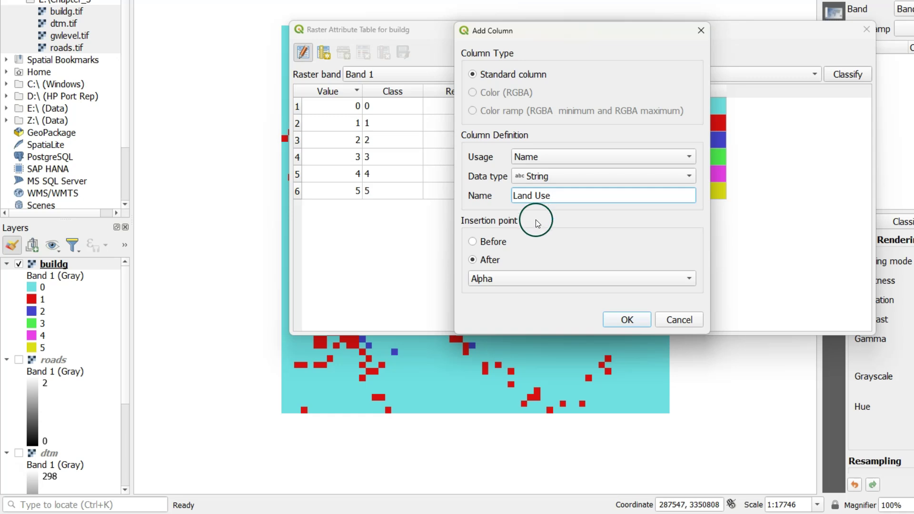
pyautogui.click(524, 279)
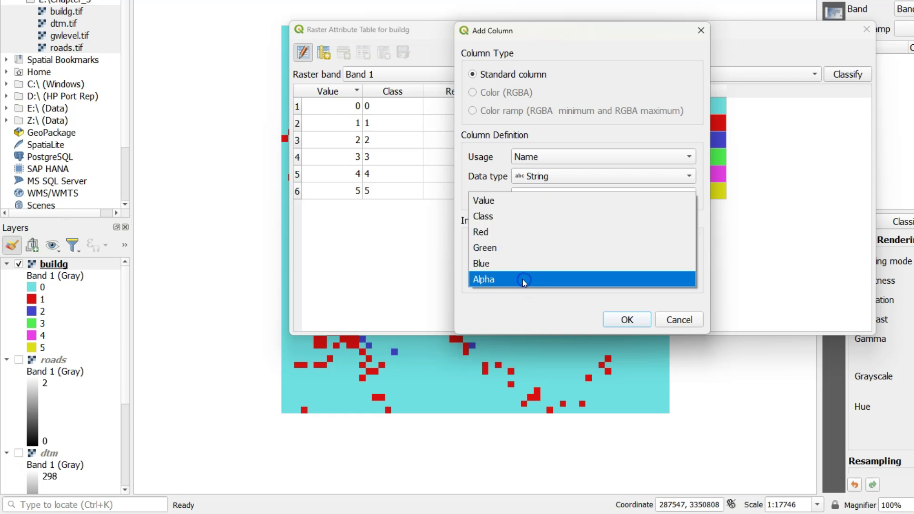
pyautogui.click(494, 219)
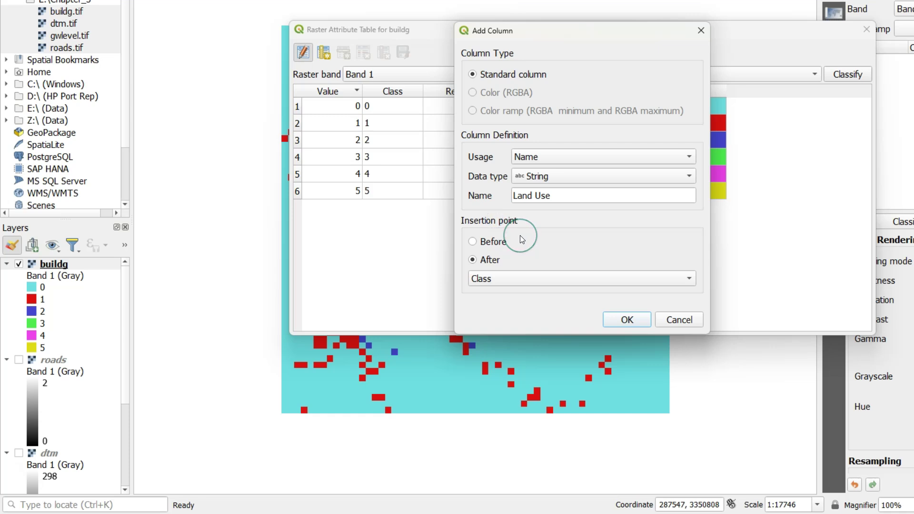
pyautogui.click(619, 320)
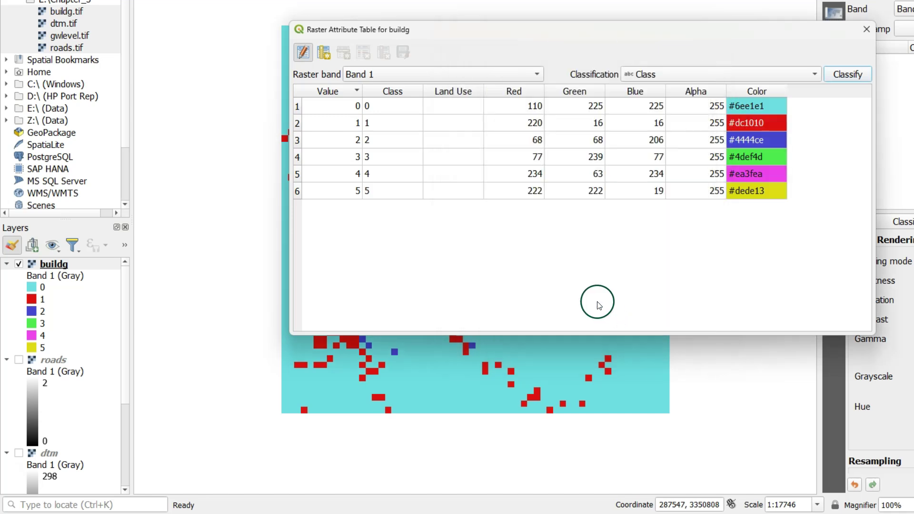
# Fill in the Land Use names None, House and Public Building for values 0–2.
pyautogui.click(457, 106)
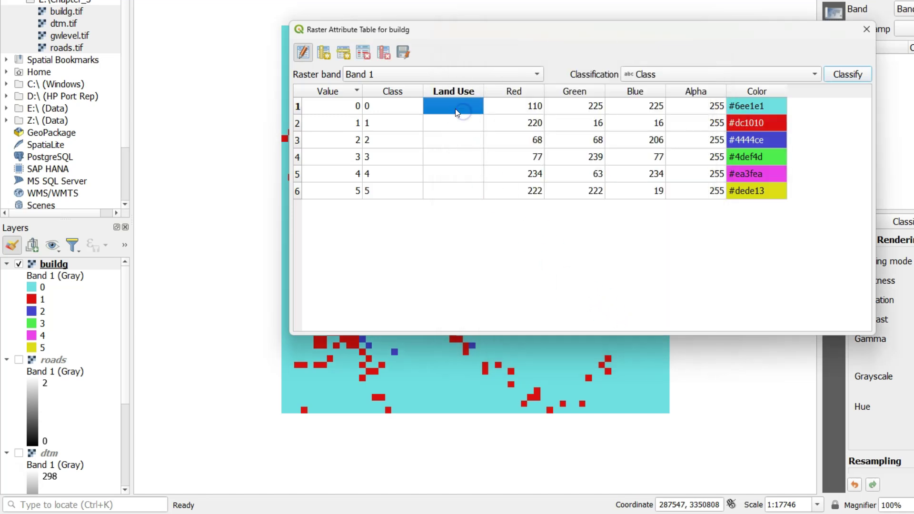
pyautogui.doubleClick(456, 110)
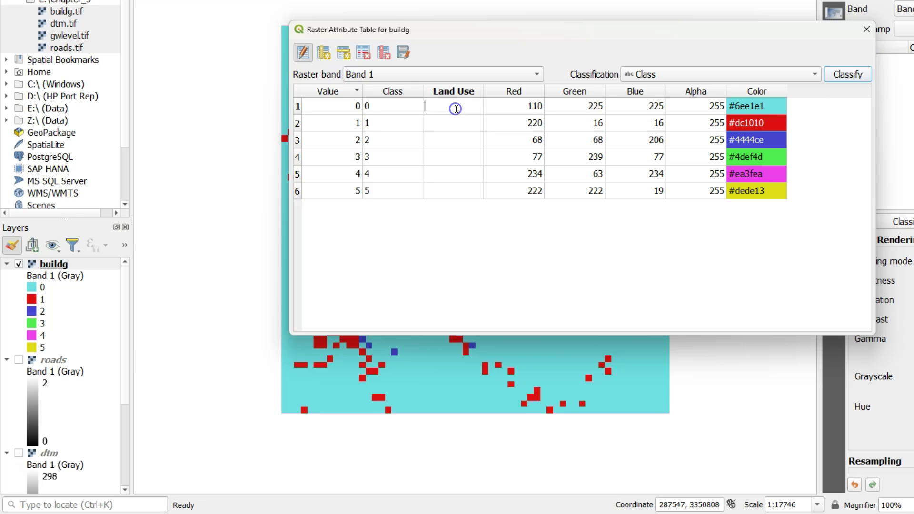
pyautogui.write('None')
pyautogui.doubleClick(456, 124)
pyautogui.write('House')
pyautogui.click(456, 141)
pyautogui.doubleClick(456, 143)
pyautogui.write('Public Building')
# Fill in the Land Use names Landfill, Industry and Mine for values 3–5.
pyautogui.doubleClick(464, 157)
pyautogui.write('Landfill')
pyautogui.click(453, 173)
pyautogui.doubleClick(454, 173)
pyautogui.write('Industry')
pyautogui.click(456, 190)
pyautogui.doubleClick(456, 190)
pyautogui.write('Mine')
pyautogui.click(606, 242)
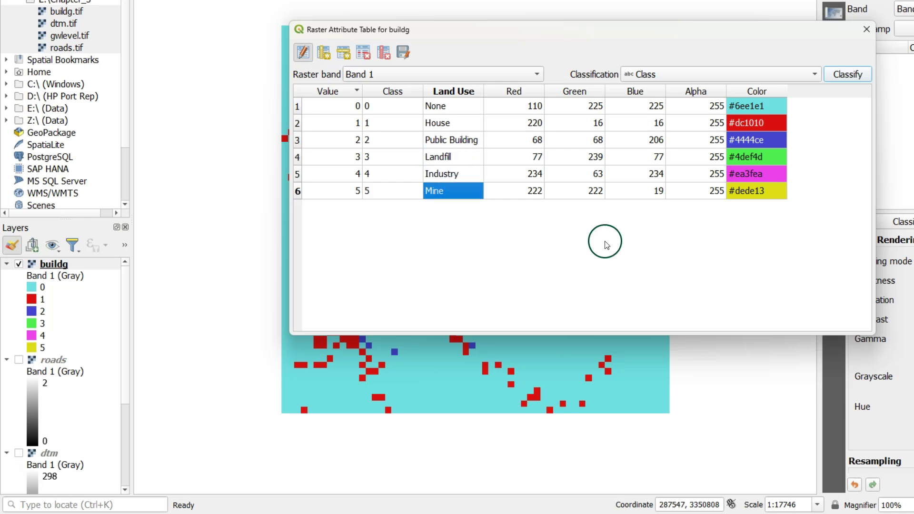
# Recolour the None, House and Public Building classes to #ffffff, #ff0000 and #5500ff.
pyautogui.click(764, 106)
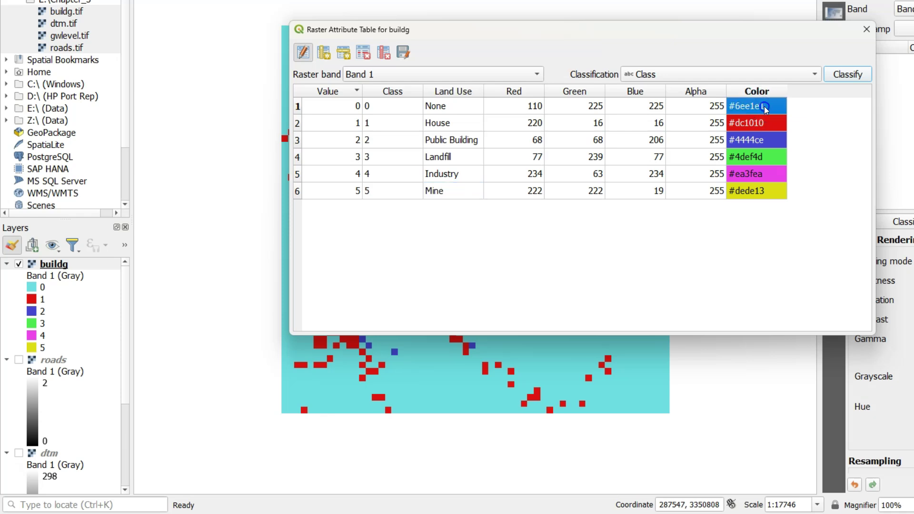
pyautogui.doubleClick(764, 107)
pyautogui.click(765, 107)
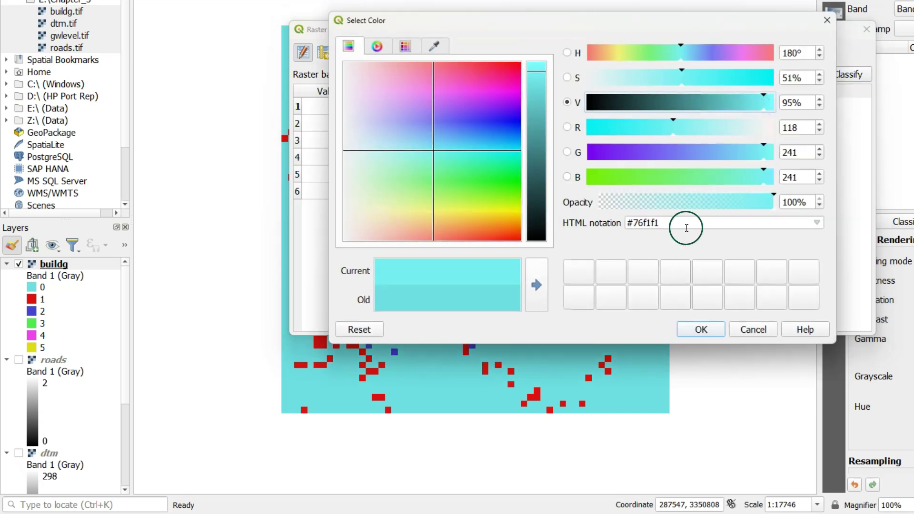
pyautogui.moveTo(690, 221); pyautogui.dragTo(633, 222)
pyautogui.write('ffffff')
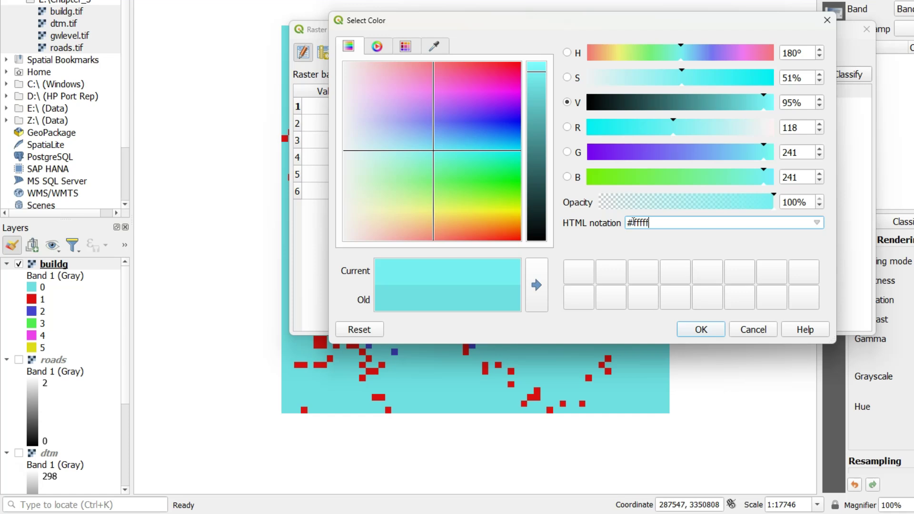
pyautogui.click(708, 332)
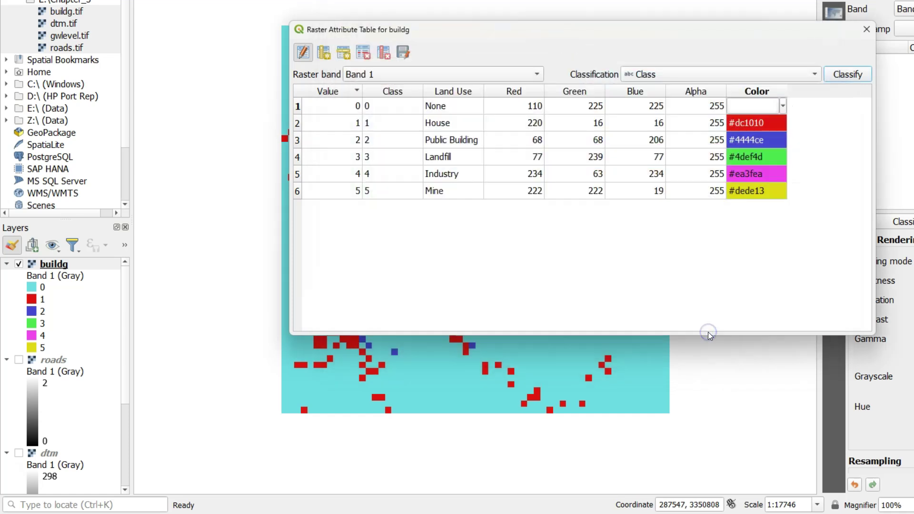
pyautogui.click(757, 126)
pyautogui.write('ff0000')
pyautogui.press('Return')
pyautogui.click(745, 139)
pyautogui.write('44e5ce')
pyautogui.click(631, 224)
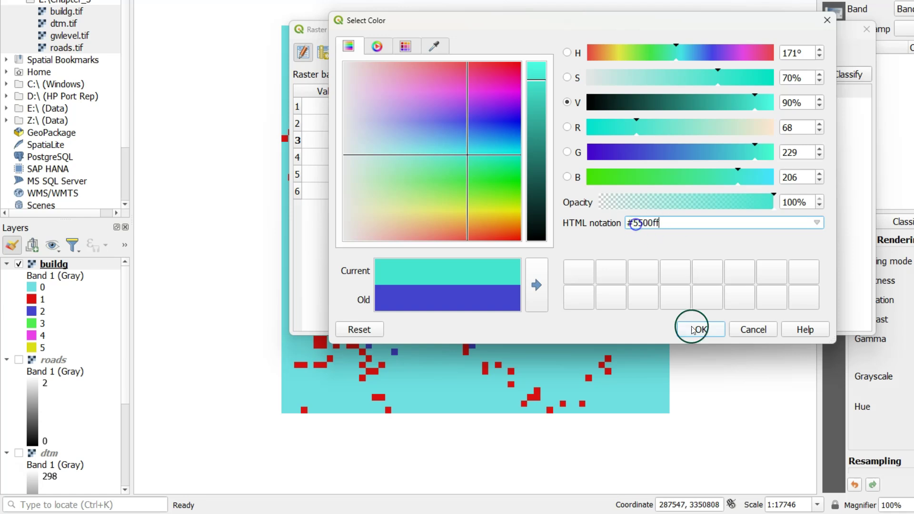
pyautogui.click(701, 330)
# Recolour the Landfill, Industry and Mine classes to #aa5500, #777777 and #000000.
pyautogui.click(751, 152)
pyautogui.doubleClick(635, 225)
pyautogui.write('ea3580')
pyautogui.click(701, 330)
pyautogui.click(749, 168)
pyautogui.doubleClick(636, 224)
pyautogui.press('Return')
pyautogui.click(756, 194)
pyautogui.doubleClick(636, 224)
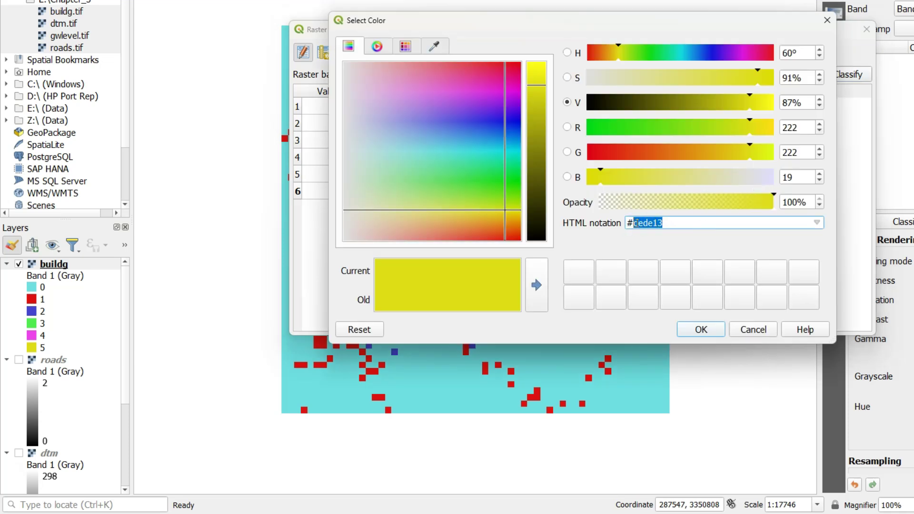
pyautogui.write('000000')
pyautogui.press('Return')
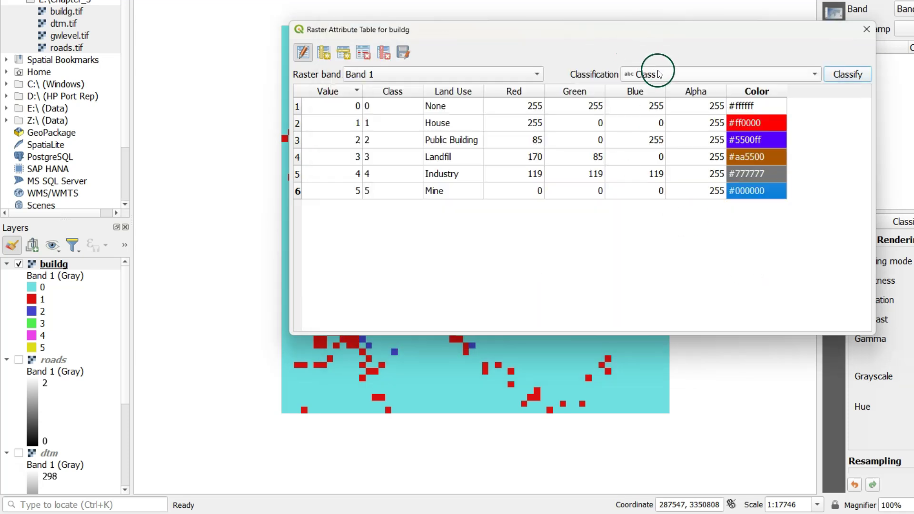
pyautogui.click(657, 74)
# Classify buildg by the Land Use column, replacing its existing symbology with the table classes.
pyautogui.click(657, 91)
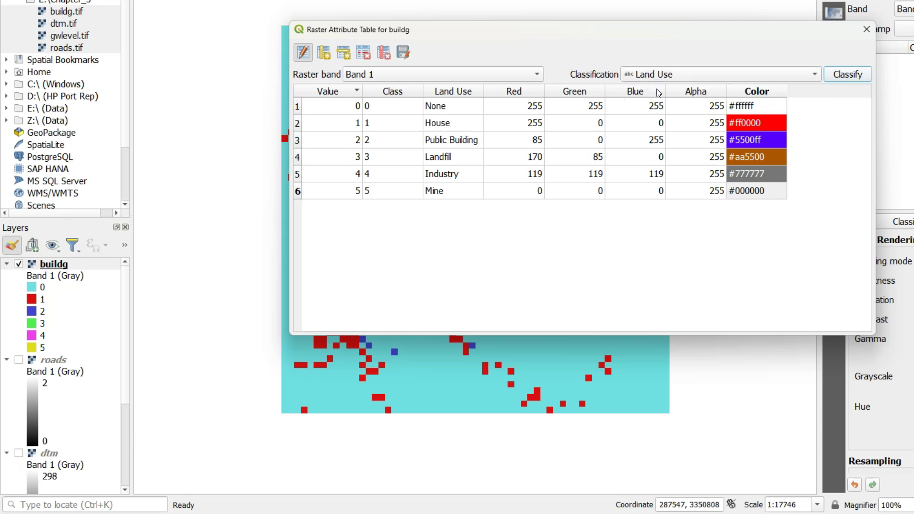
pyautogui.click(858, 75)
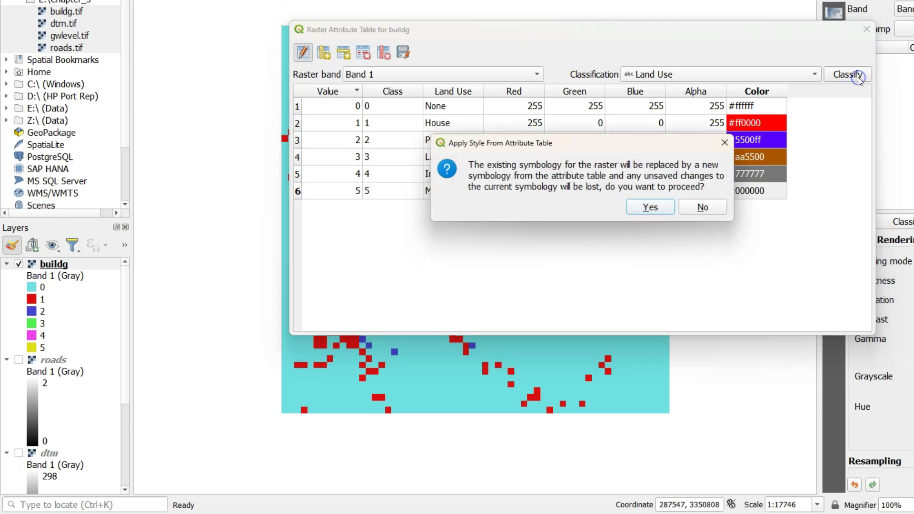
pyautogui.click(647, 210)
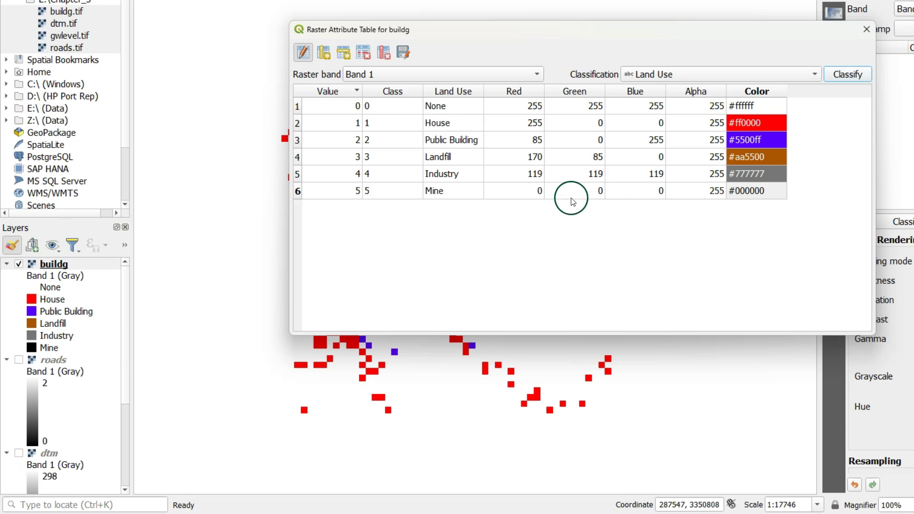
# Stop editing, save the buildg attribute table changes, and close the table window.
pyautogui.click(302, 53)
pyautogui.click(609, 202)
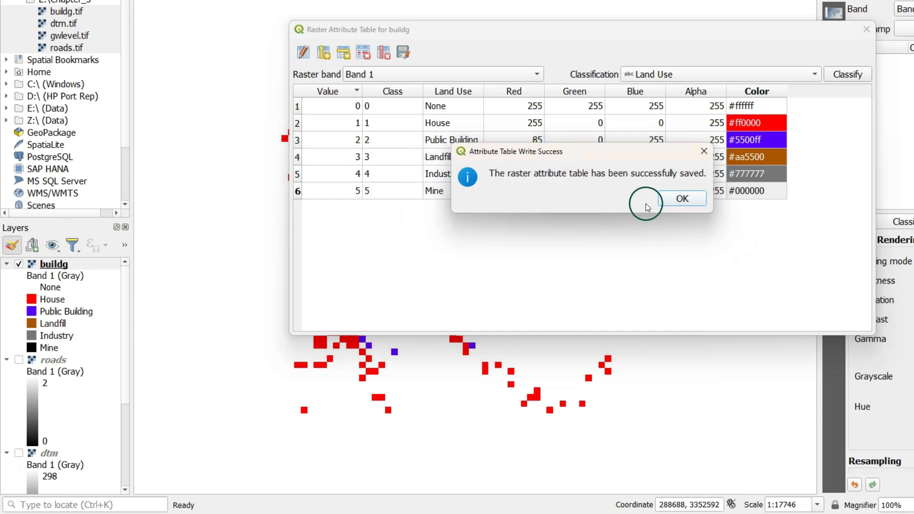
pyautogui.click(671, 204)
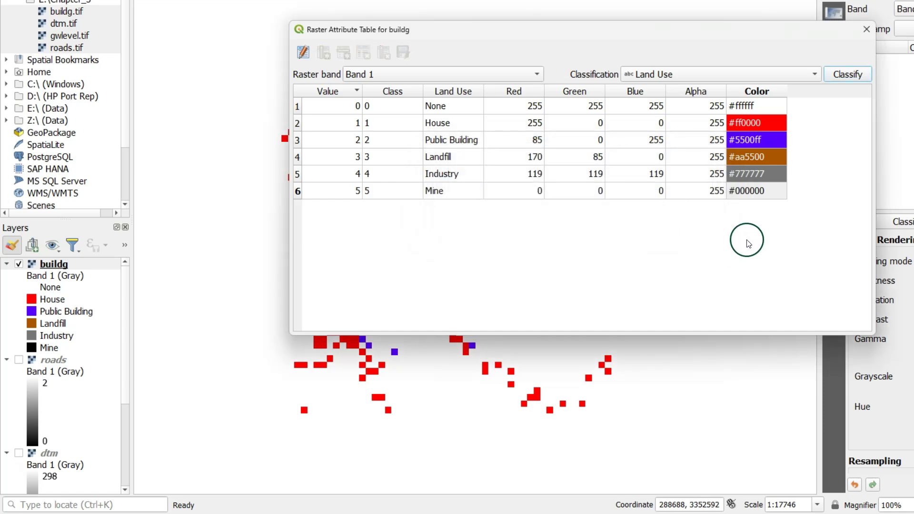
pyautogui.click(867, 29)
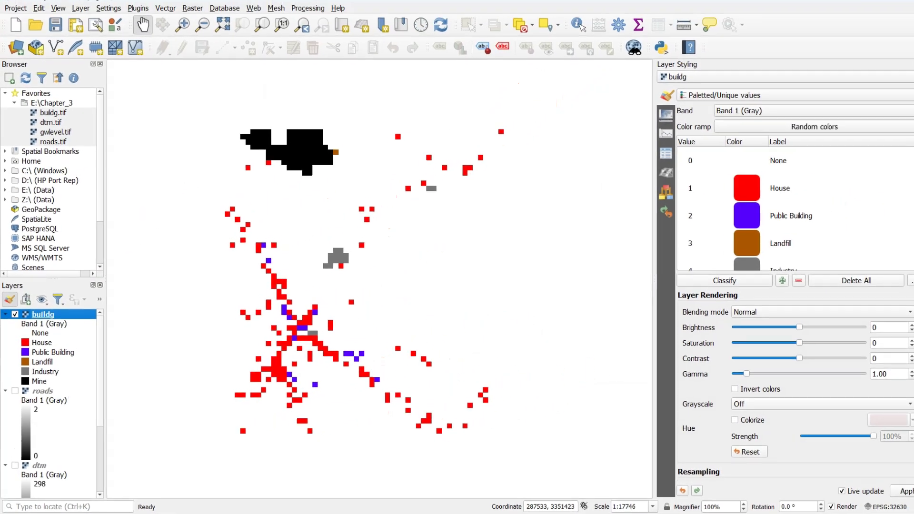
# Hide buildg, show roads, and style roads as Paletted/Unique values with classes 0, 1, 2.
pyautogui.click(15, 314)
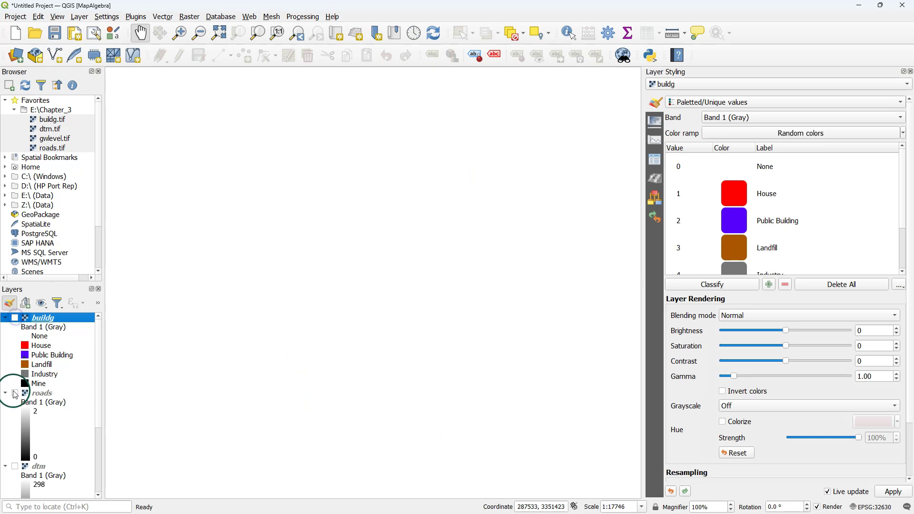
pyautogui.click(15, 394)
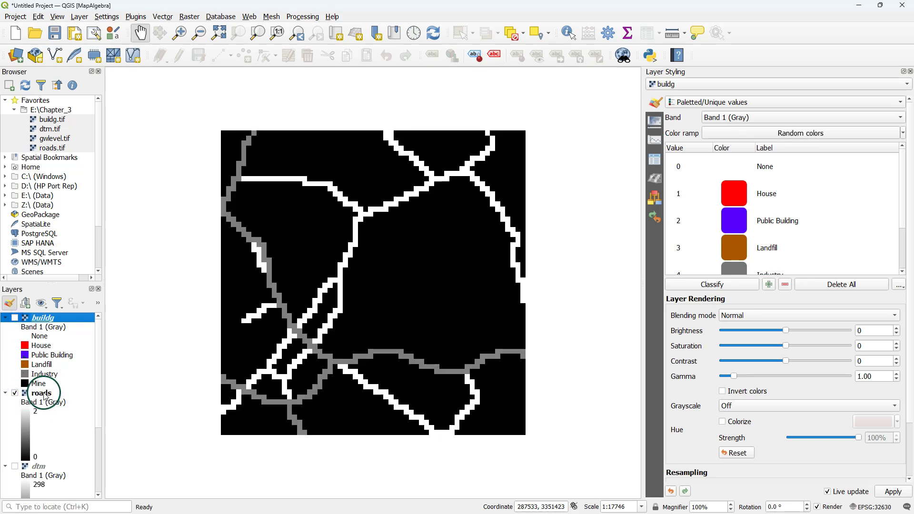
pyautogui.click(43, 393)
pyautogui.click(714, 102)
pyautogui.click(715, 90)
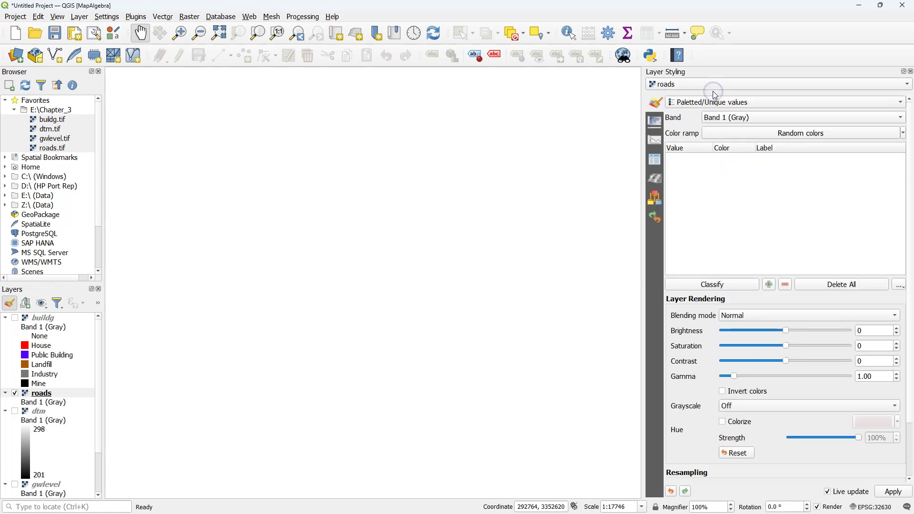
pyautogui.click(705, 285)
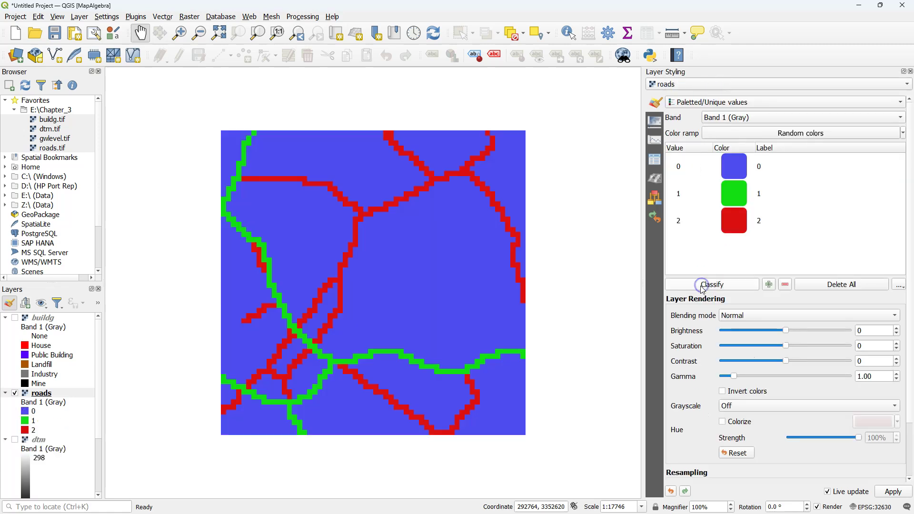
pyautogui.click(45, 395)
pyautogui.rightClick(45, 396)
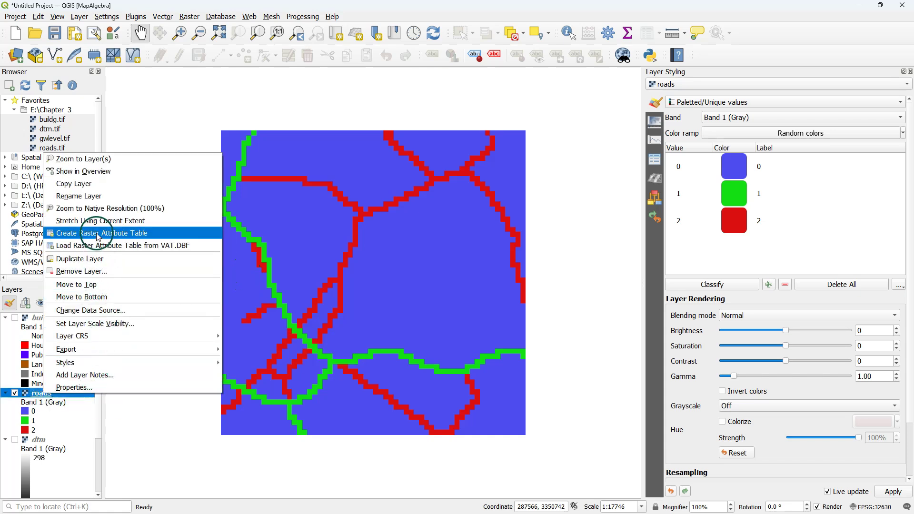
# Create a provider-managed raster attribute table for roads and put it into edit mode.
pyautogui.click(101, 233)
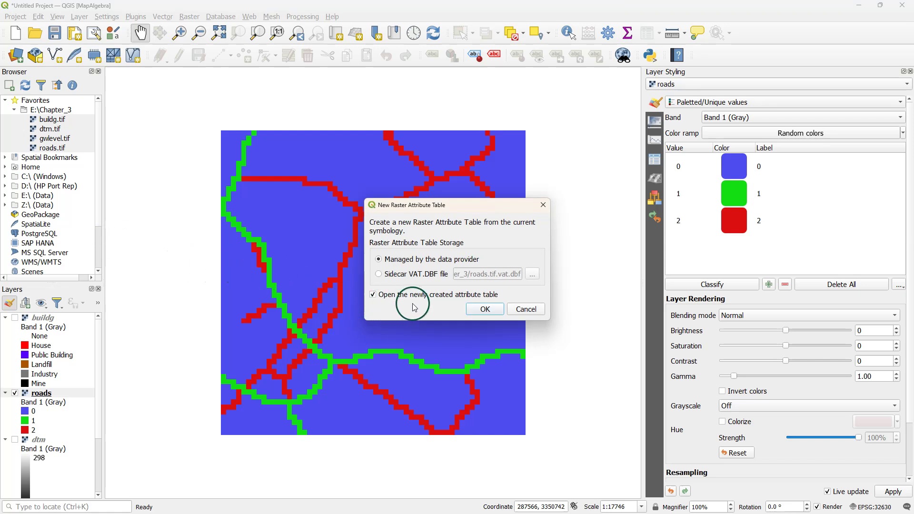
pyautogui.click(483, 309)
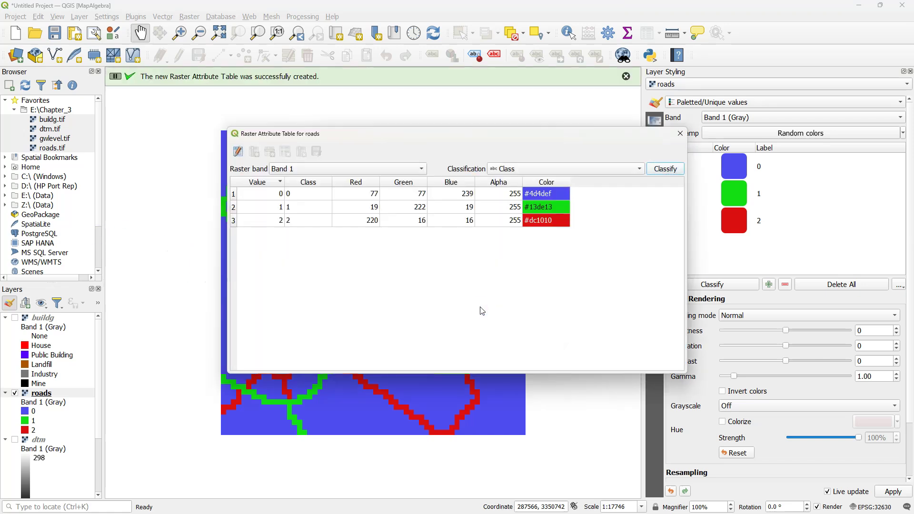
pyautogui.click(238, 152)
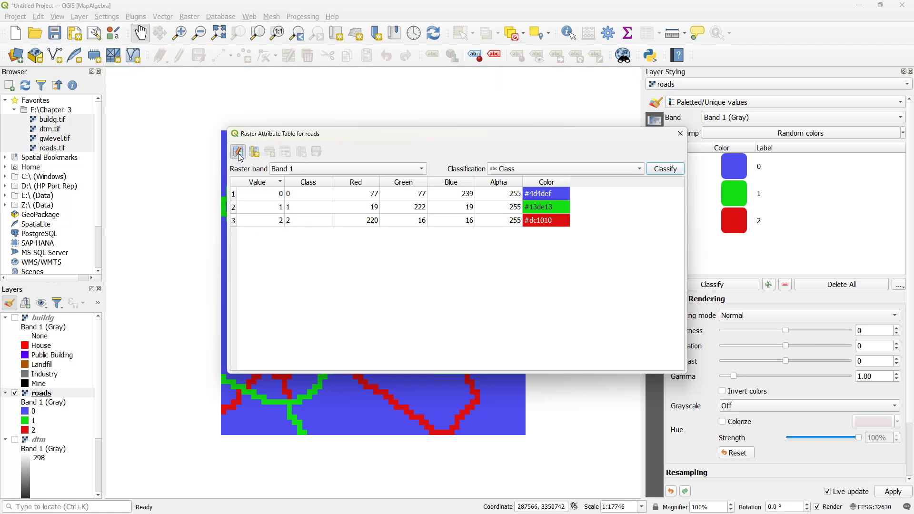
# Add a Name-usage column called 'Road type' after the Class column in the roads attribute table.
pyautogui.click(255, 152)
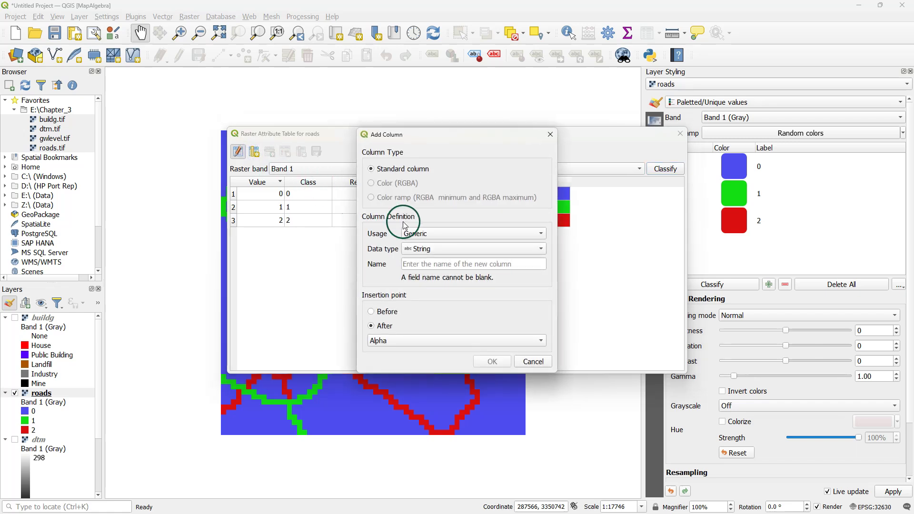
pyautogui.click(417, 234)
pyautogui.click(417, 259)
pyautogui.click(420, 265)
pyautogui.write('Road type')
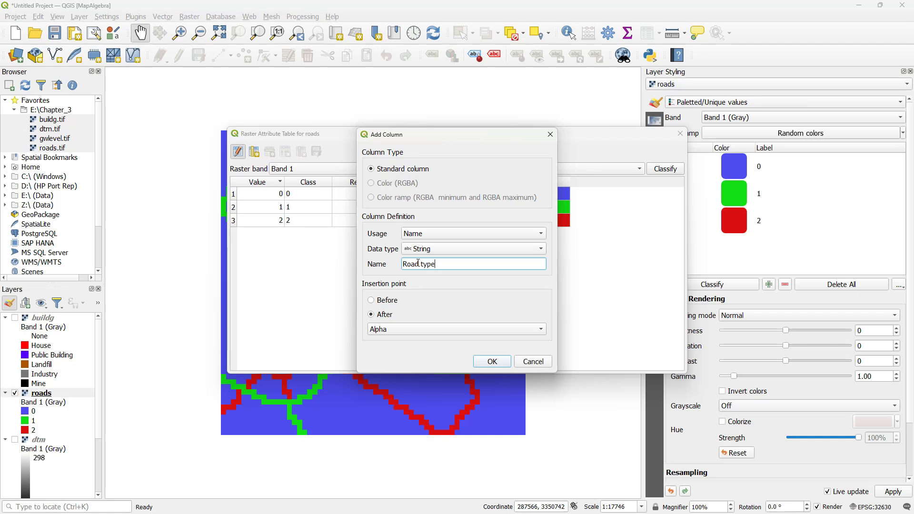
pyautogui.click(425, 333)
pyautogui.click(390, 282)
pyautogui.click(490, 360)
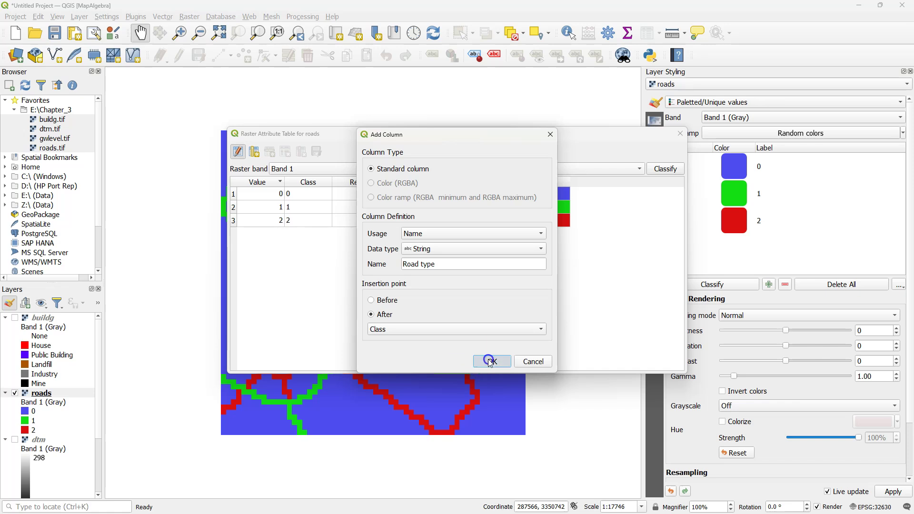
pyautogui.click(336, 197)
pyautogui.click(354, 199)
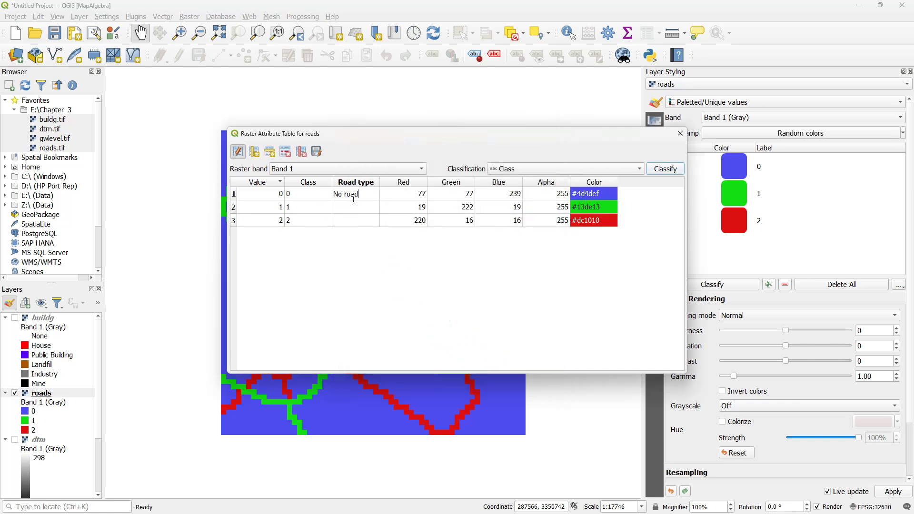
# Enter 'Dirt road' and 'Tarmac' as the Road type names for rows 2 and 3.
pyautogui.click(348, 210)
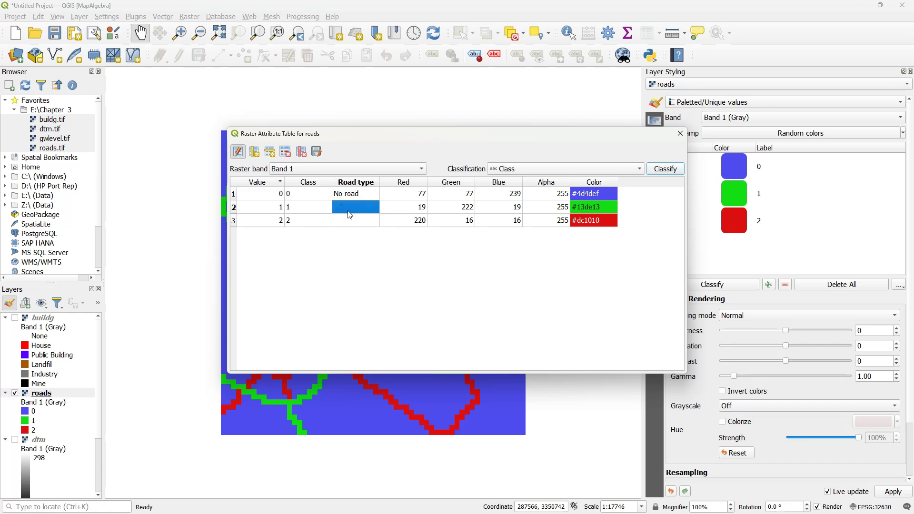
pyautogui.write('Dirt road')
pyautogui.click(348, 222)
pyautogui.write('Tarmac')
pyautogui.click(545, 232)
# Colour the three road rows #ffffff, #aa5500 and #000000 using hex notation.
pyautogui.click(598, 195)
pyautogui.click(595, 195)
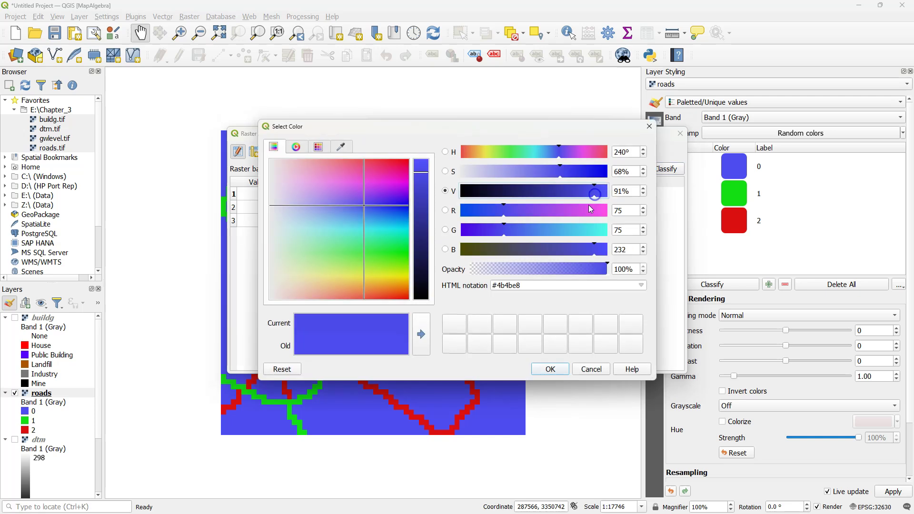
pyautogui.moveTo(535, 286); pyautogui.dragTo(496, 287)
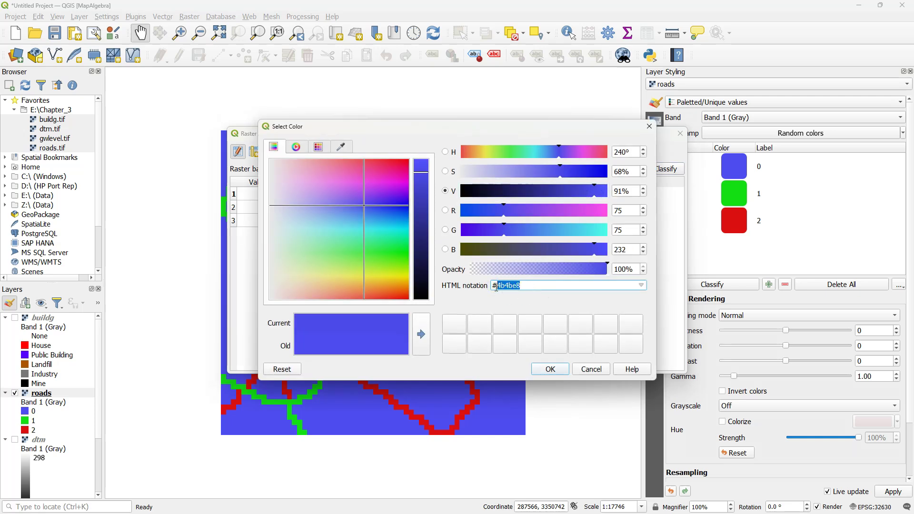
pyautogui.press('Return')
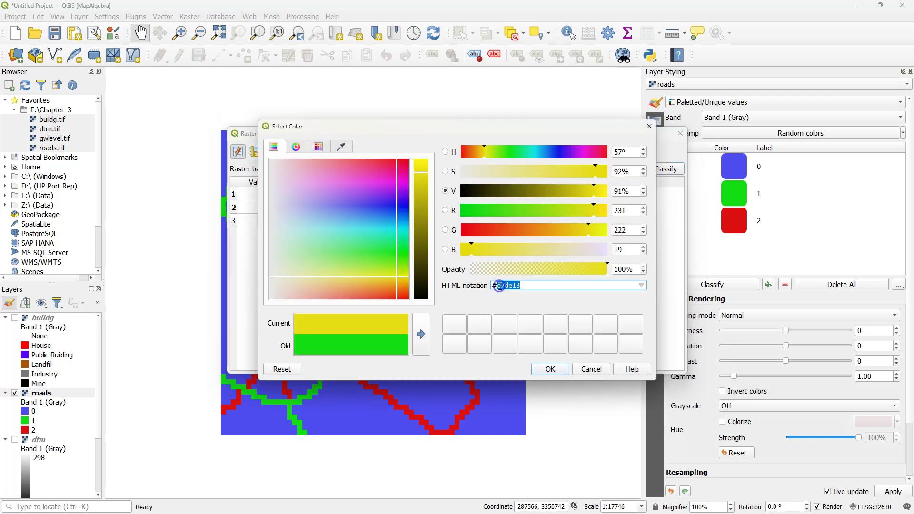
pyautogui.click(551, 368)
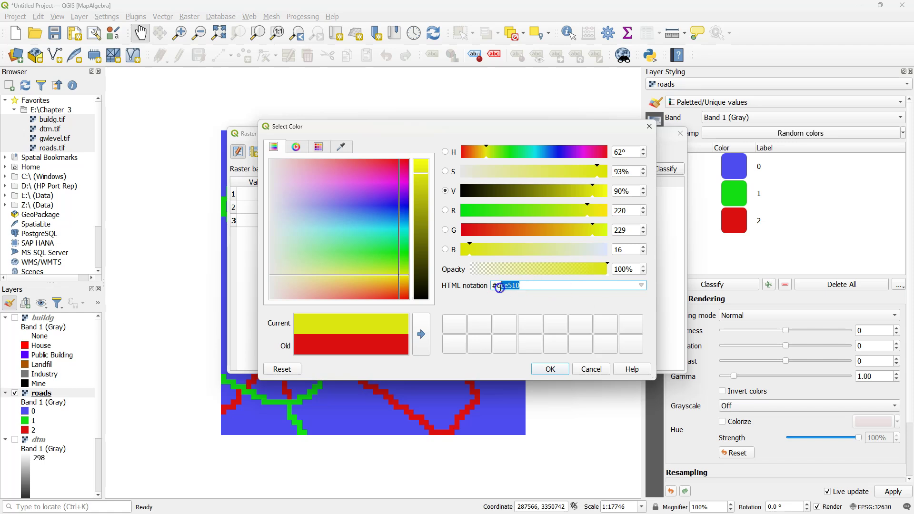
pyautogui.moveTo(419, 184); pyautogui.dragTo(421, 298)
pyautogui.click(551, 369)
pyautogui.click(545, 170)
# Classify the roads raster by Road type, replacing the existing symbology.
pyautogui.click(538, 181)
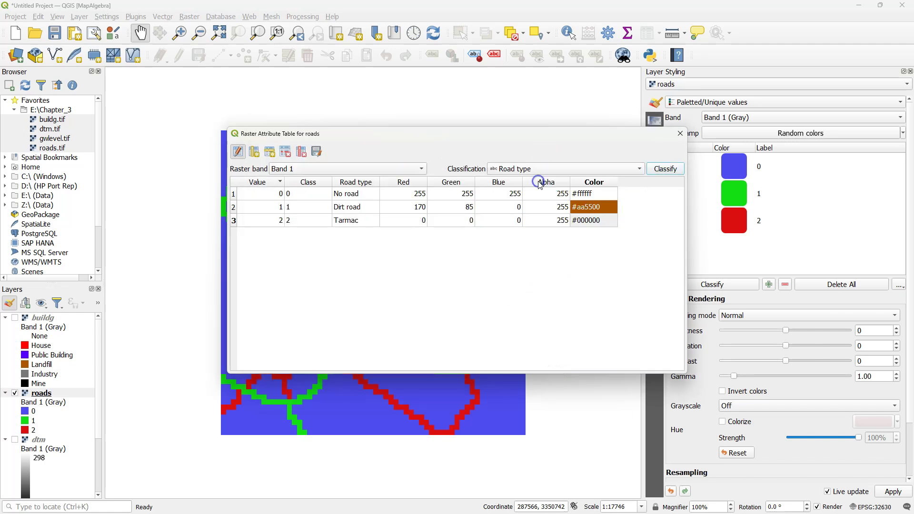
pyautogui.click(661, 173)
pyautogui.click(511, 273)
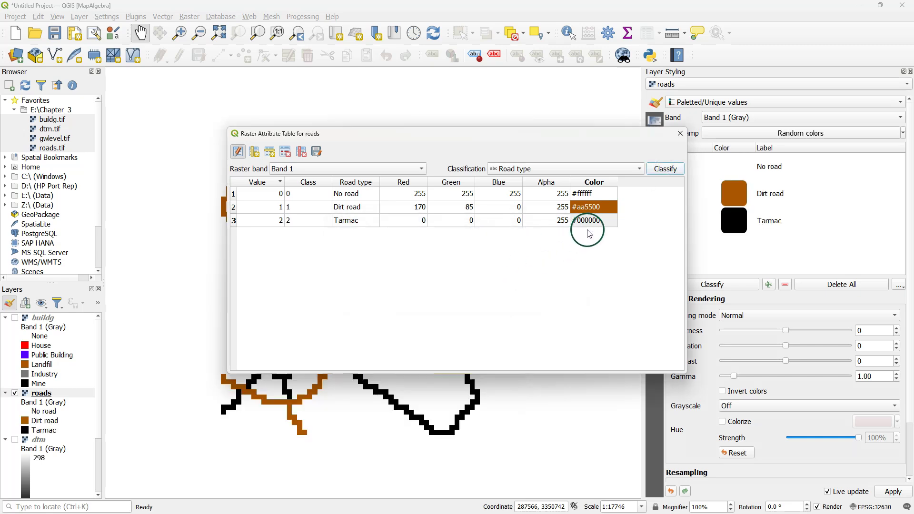
# Stop editing, save the roads attribute table changes, and close the table window.
pyautogui.click(238, 152)
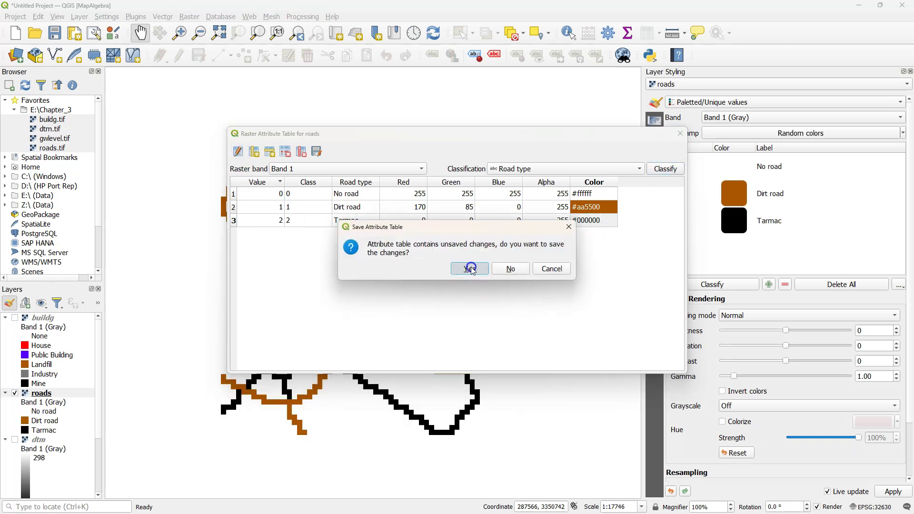
pyautogui.click(470, 268)
pyautogui.click(535, 267)
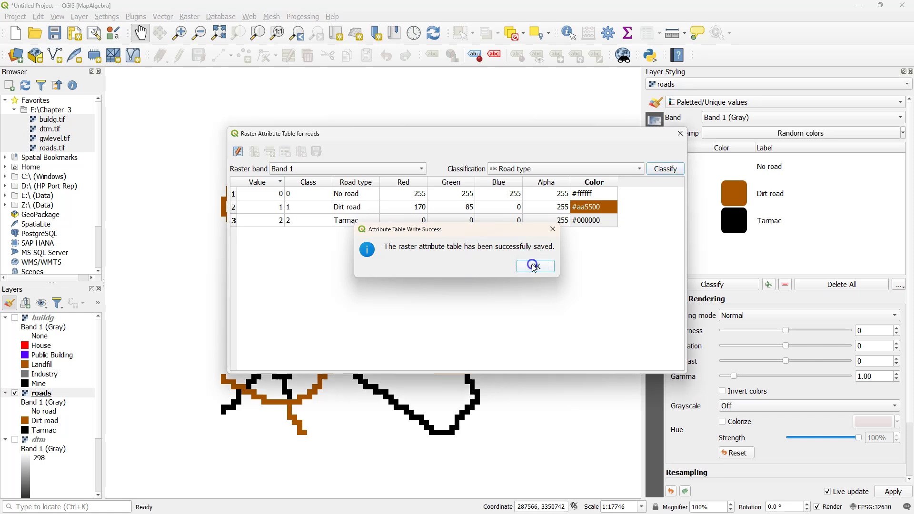
pyautogui.click(680, 134)
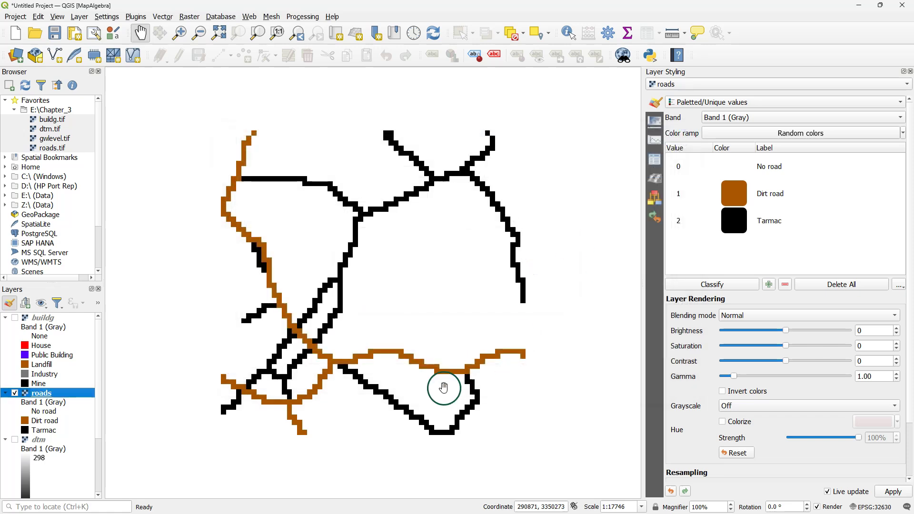